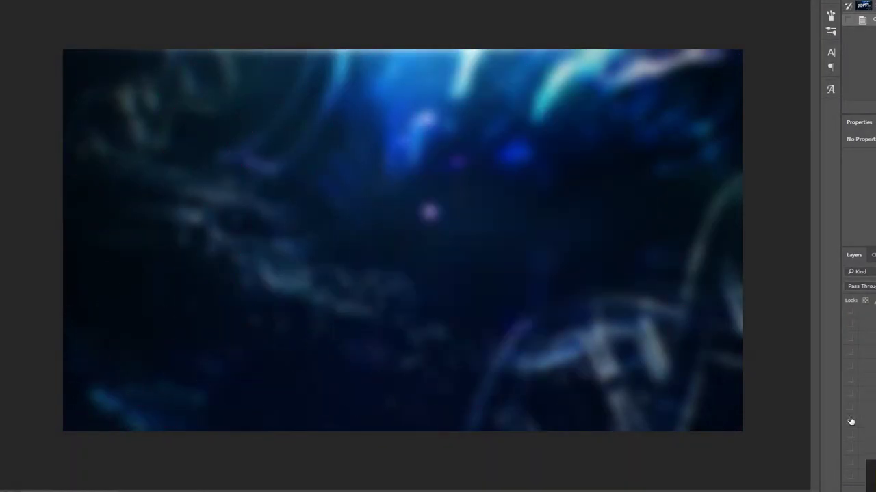
Show the glowing spiky circle effect layer around the anime girl
left_click(851, 421)
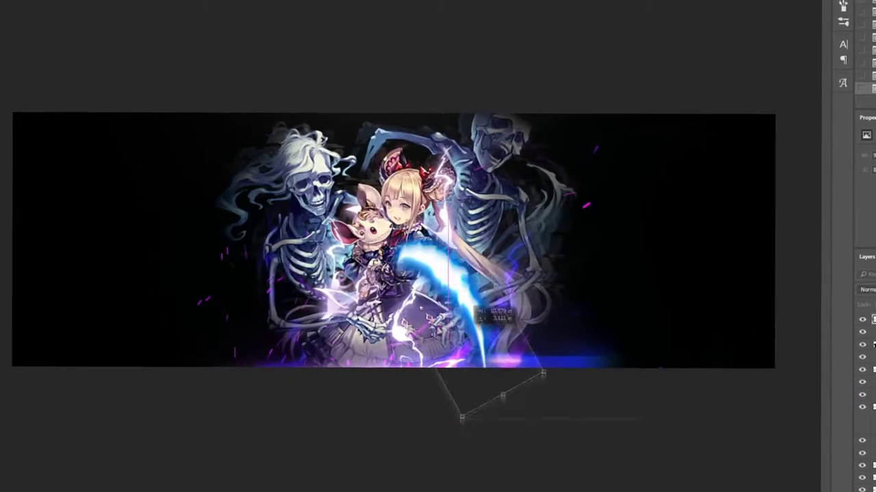
Rotate the blue slash effect leftward, then stretch it and shift it up-right
left_click_drag(465, 331, 435, 333)
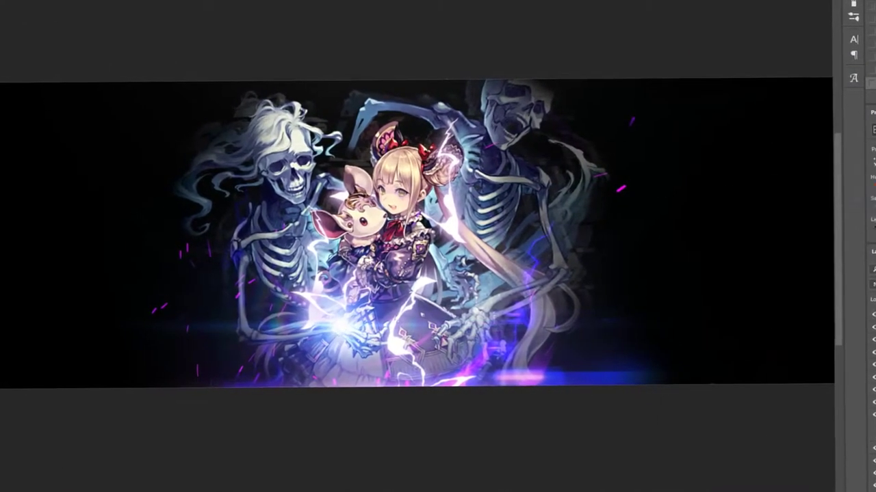
left_click_drag(395, 335, 508, 230)
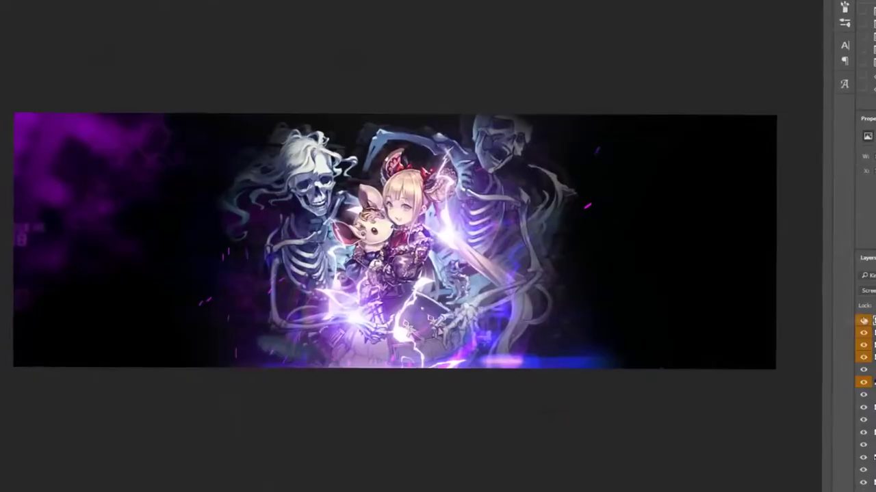
Draw a rectangular marquee selection across the middle of the banner
left_click_drag(229, 246, 432, 293)
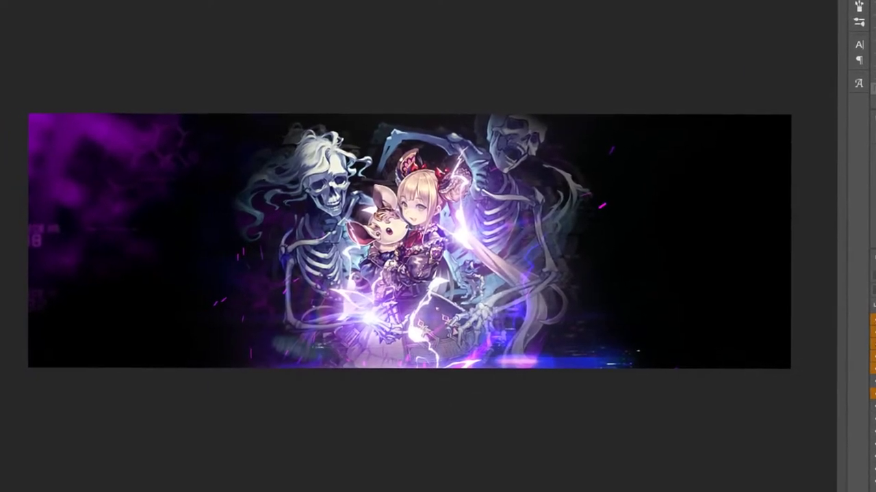